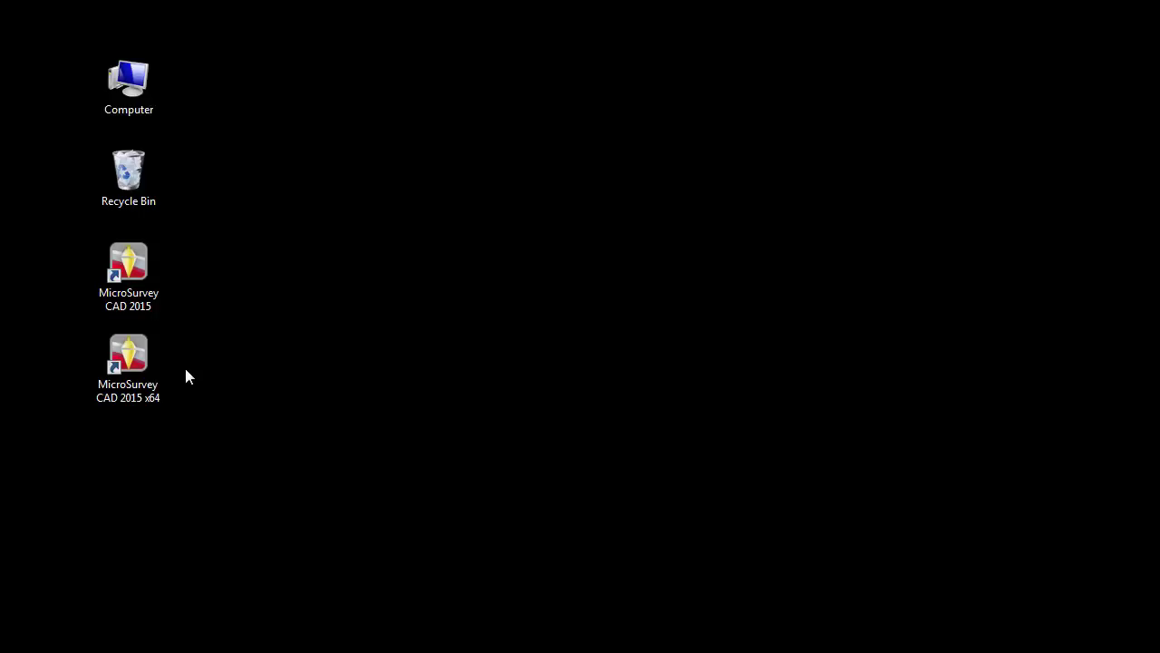
Launch MicroSurvey CAD 2015 x64 in 30 Day Trial Mode
double_click(145, 360)
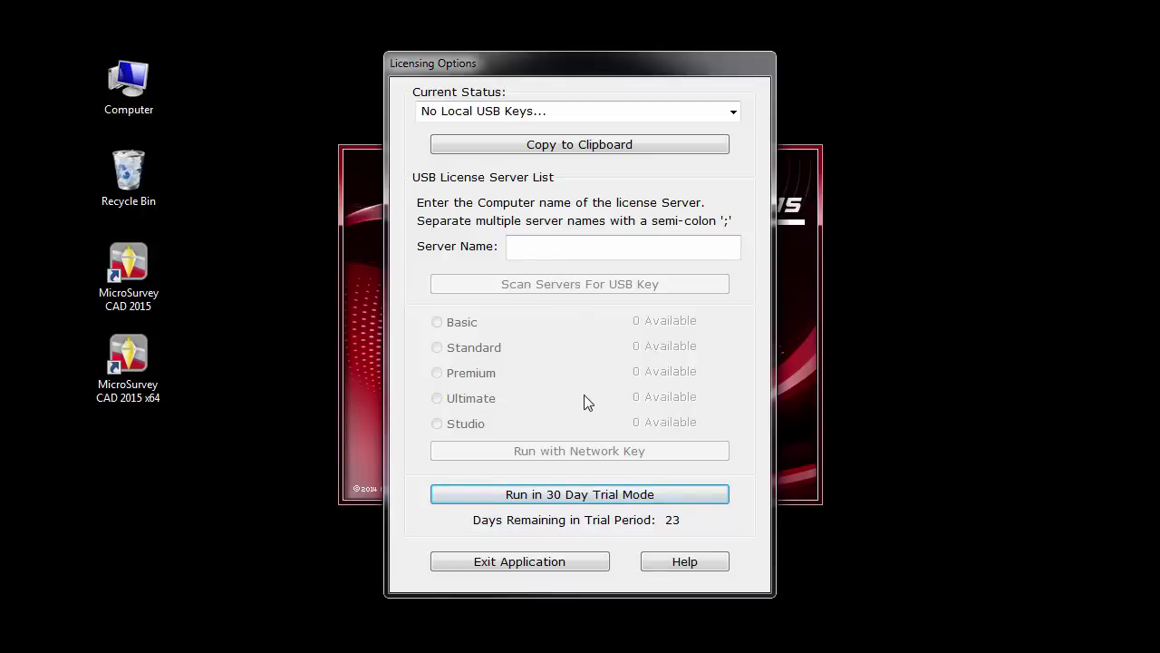
left_click(601, 495)
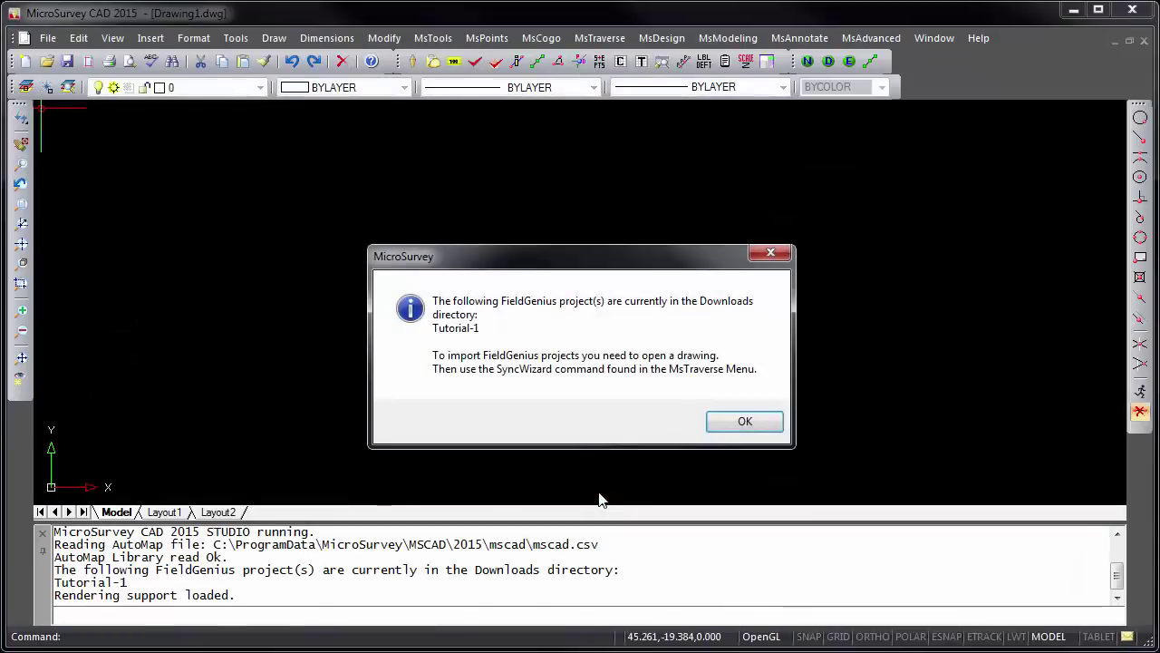
Dismiss the FieldGenius notice, make Examples the project directory, and select Sample.dwg
left_click(751, 421)
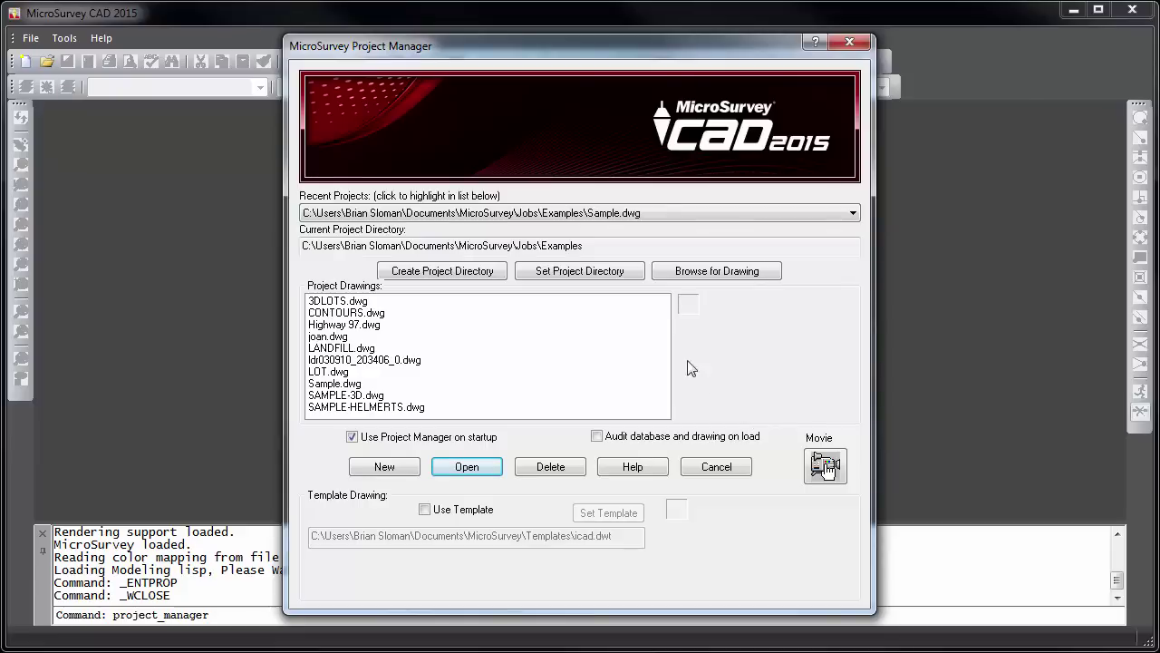
left_click(585, 274)
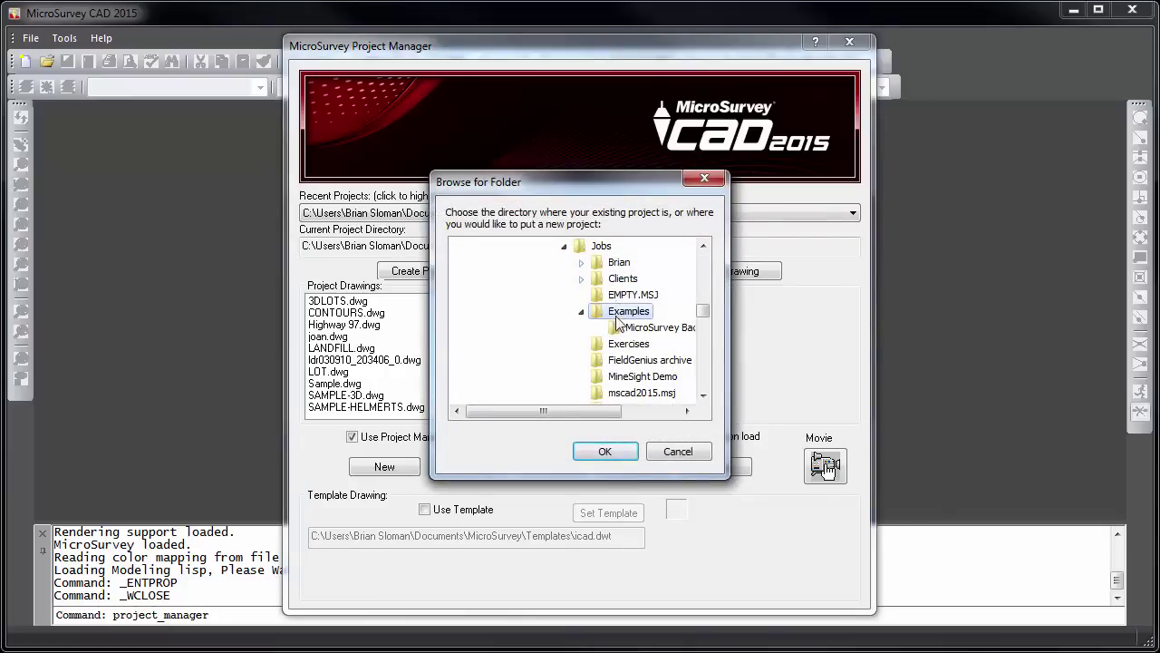
left_click(606, 452)
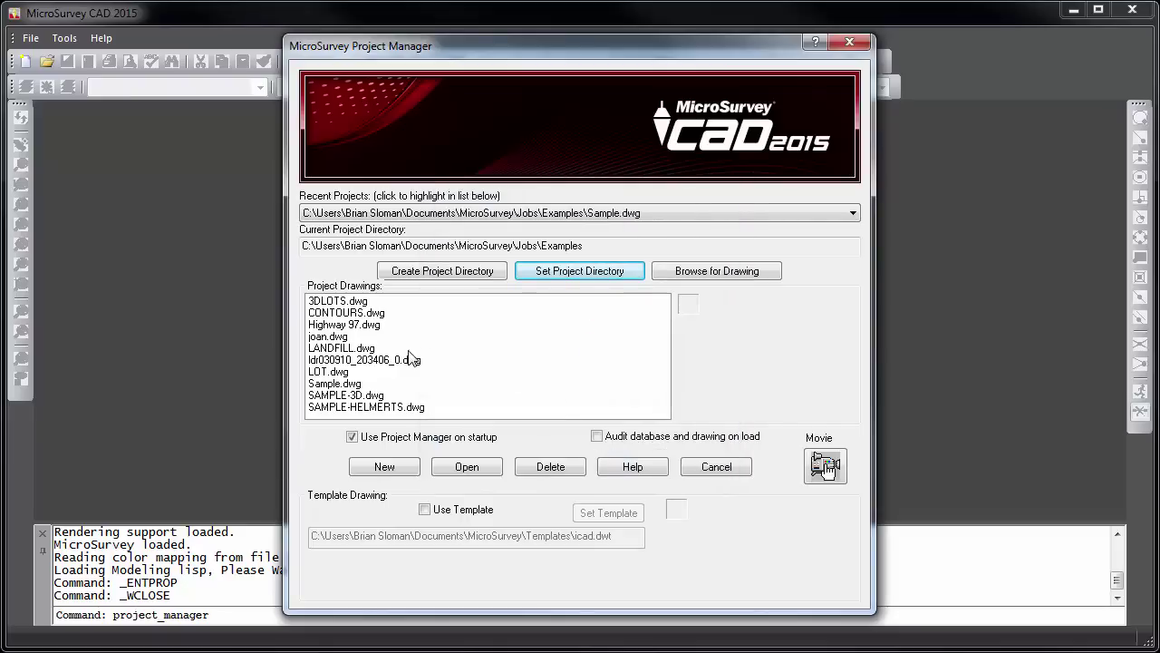
left_click(347, 386)
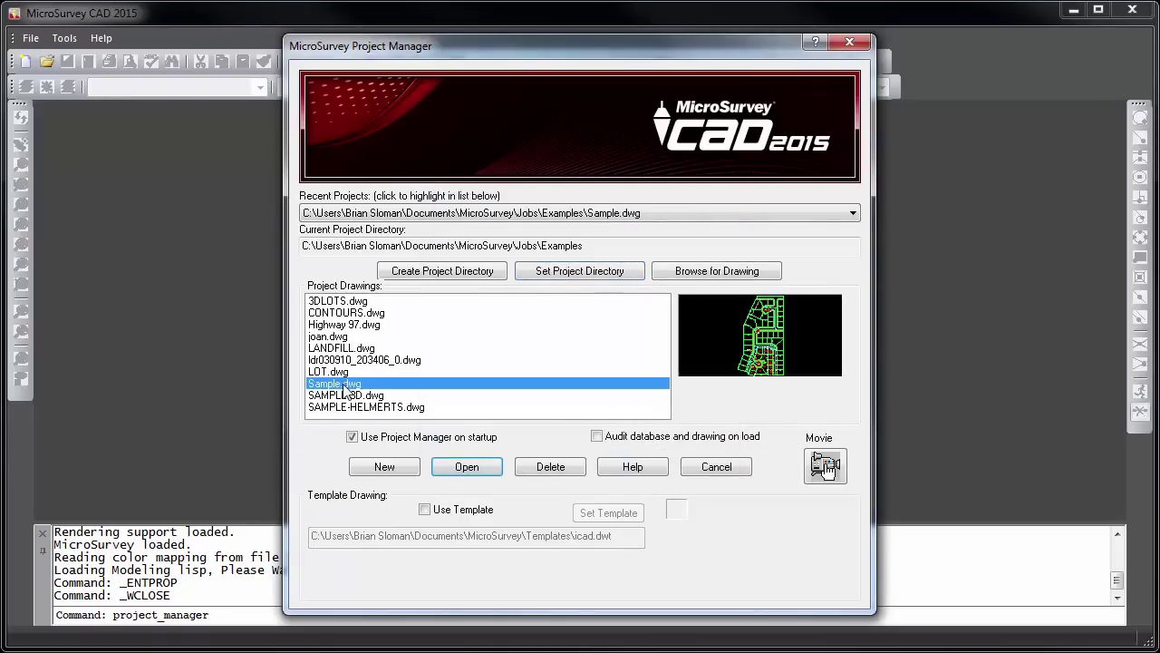
Open Sample.dwg, accept the General Configuration Options, and exit the MicroSurvey Assistant
left_click(466, 468)
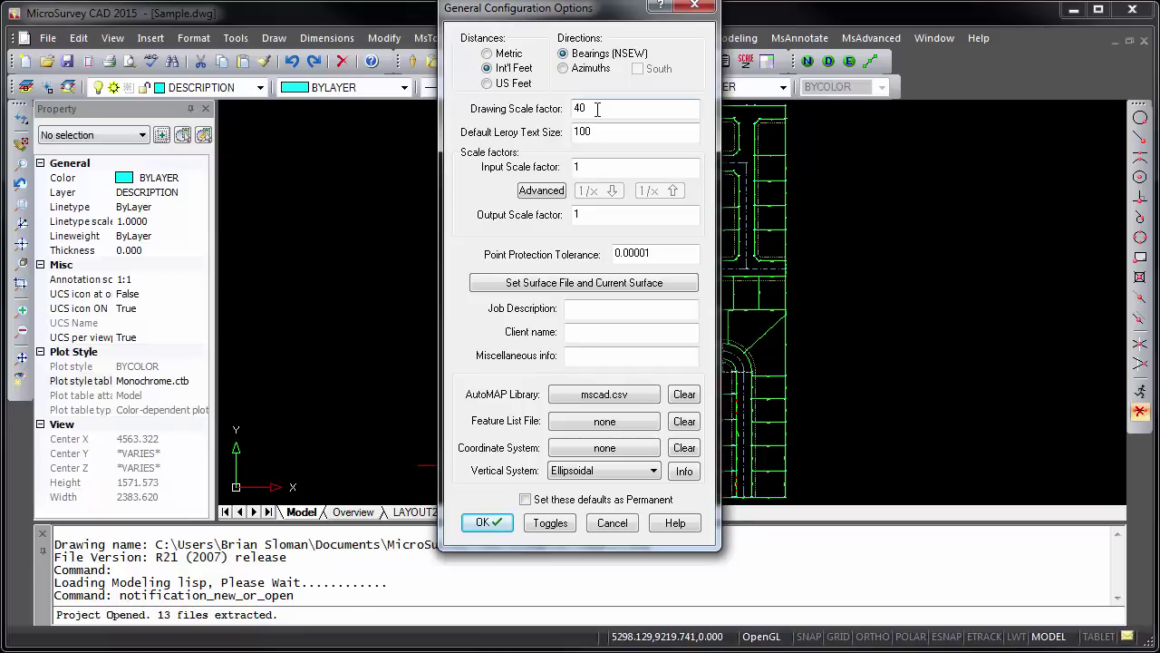
left_click(487, 523)
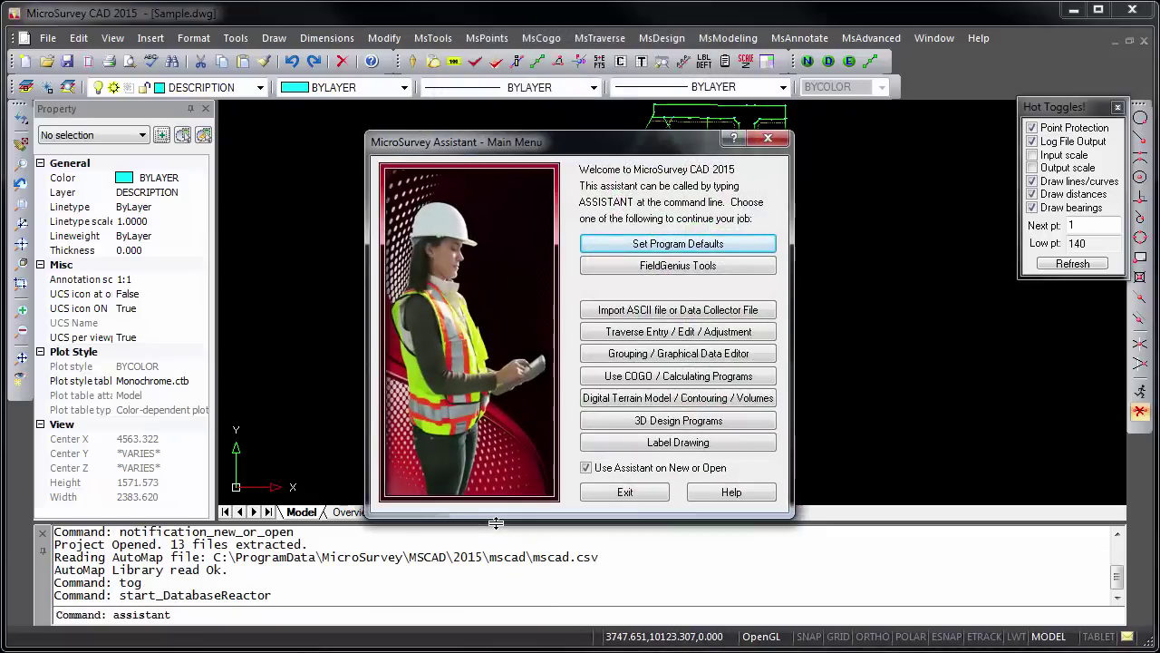
left_click(620, 495)
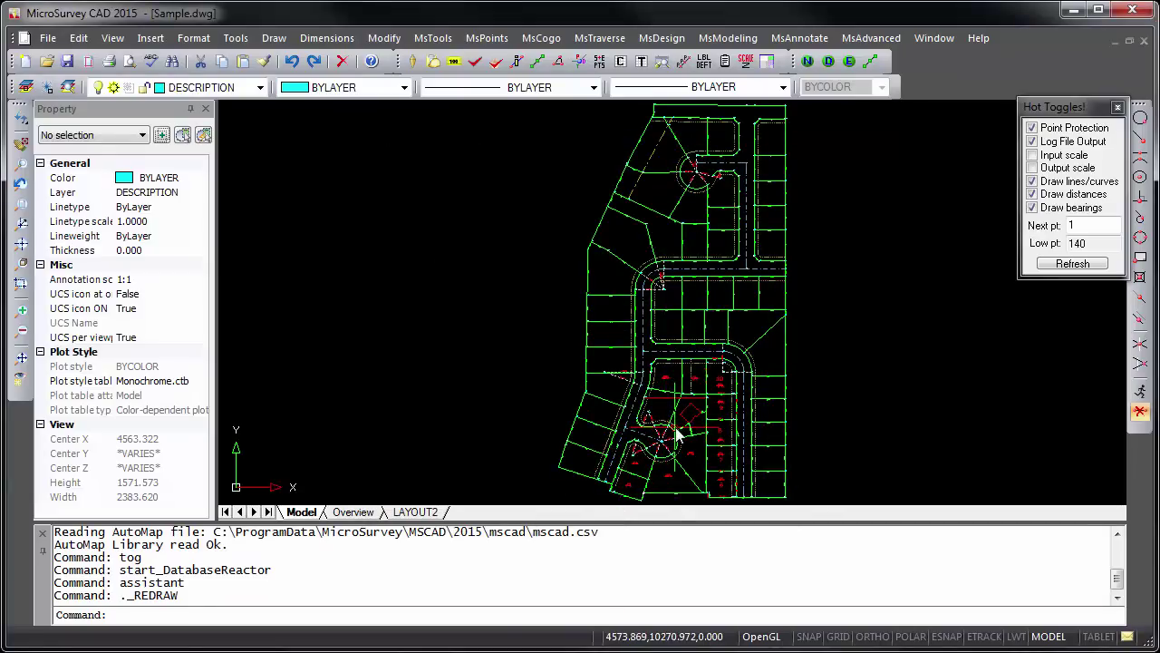
Zoom into the cul-de-sac lots and view point 31's details without changes
scroll(675, 437, "up", 6)
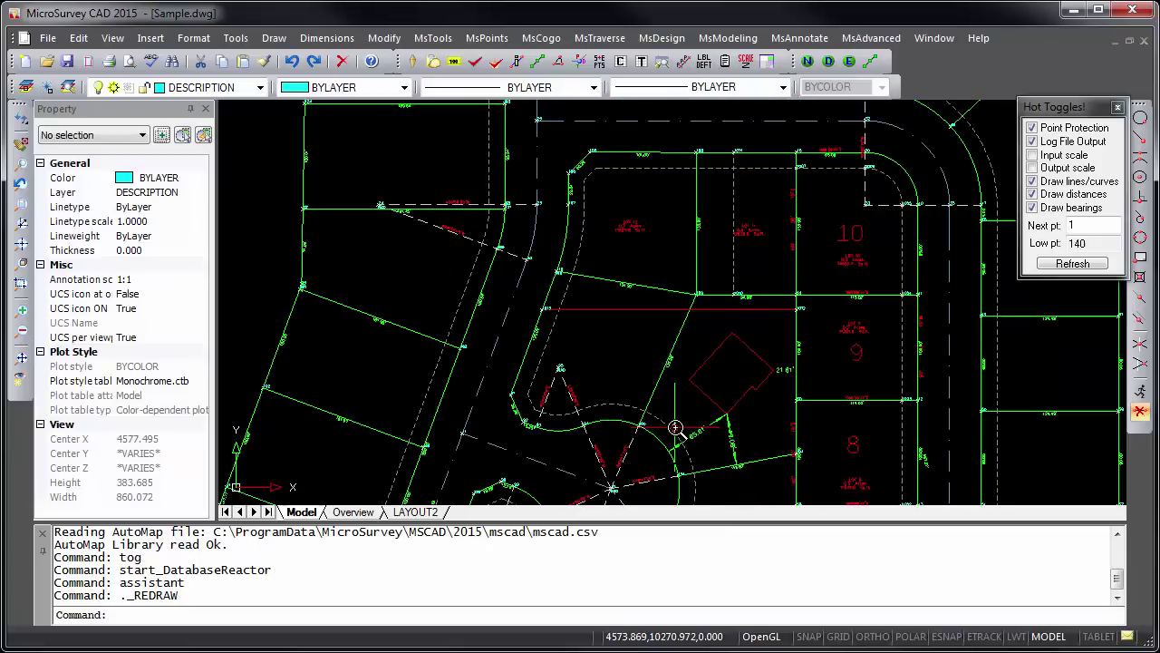
mouse_move(676, 437)
middle_mouse_down()
mouse_move(664, 399)
mouse_move(544, 311)
mouse_move(590, 314)
mouse_move(580, 352)
mouse_move(658, 367)
middle_mouse_up()
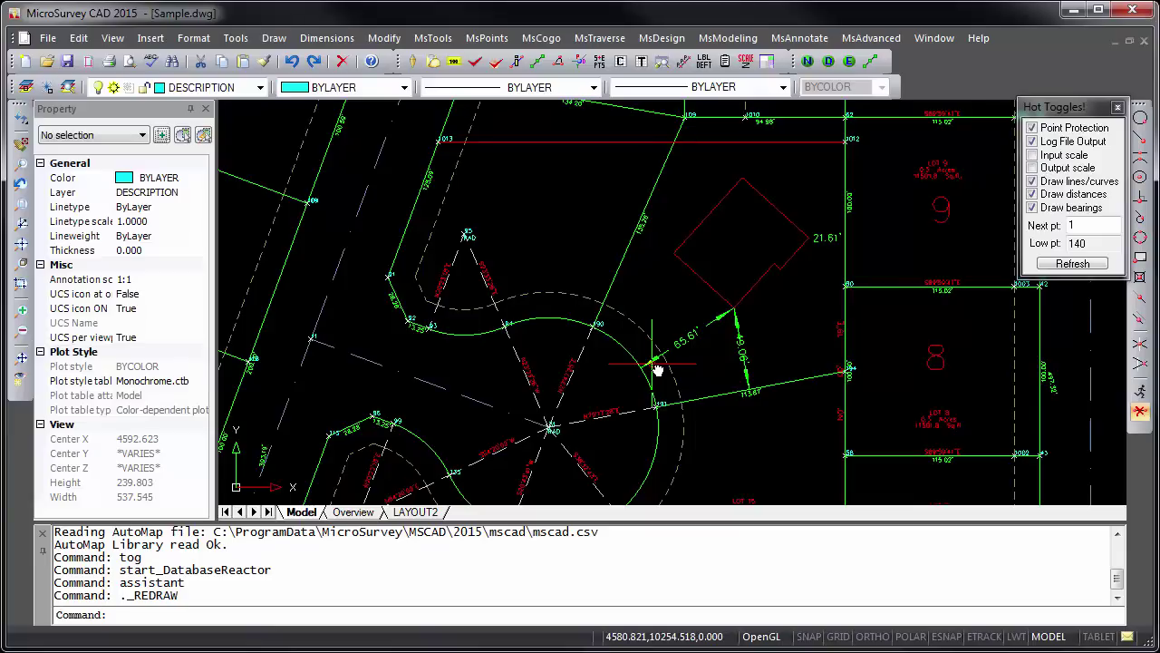
scroll(658, 370, "up", 2)
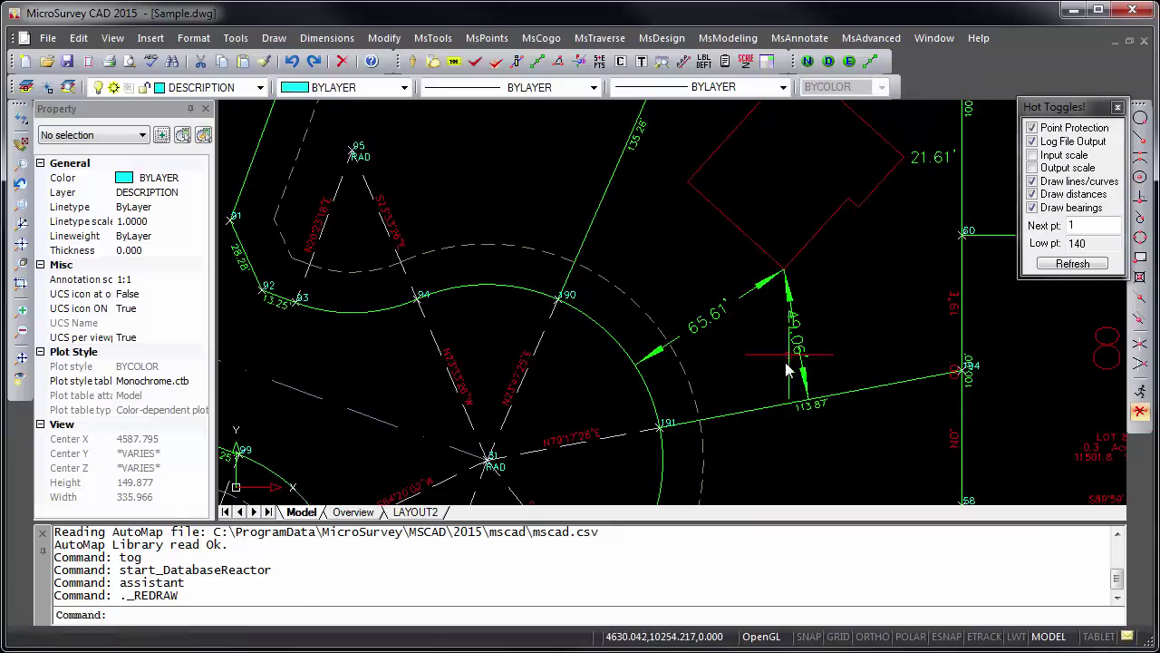
left_click_drag(478, 458, 505, 471)
double_click(504, 469)
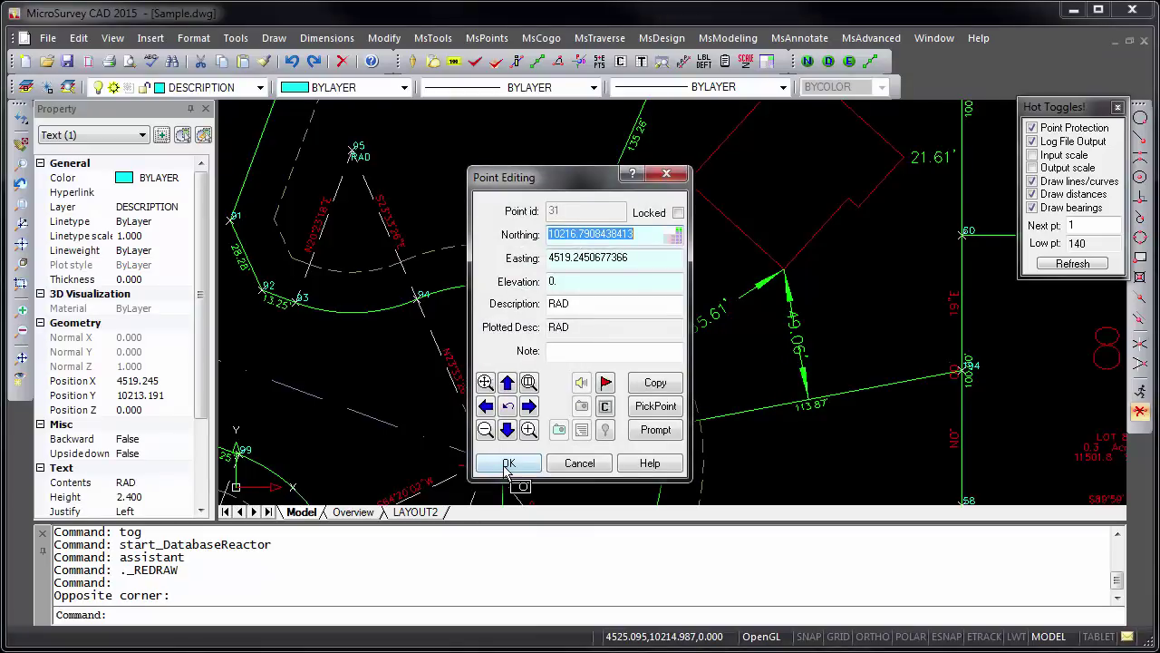
left_click(578, 465)
key("Escape")
key("Escape")
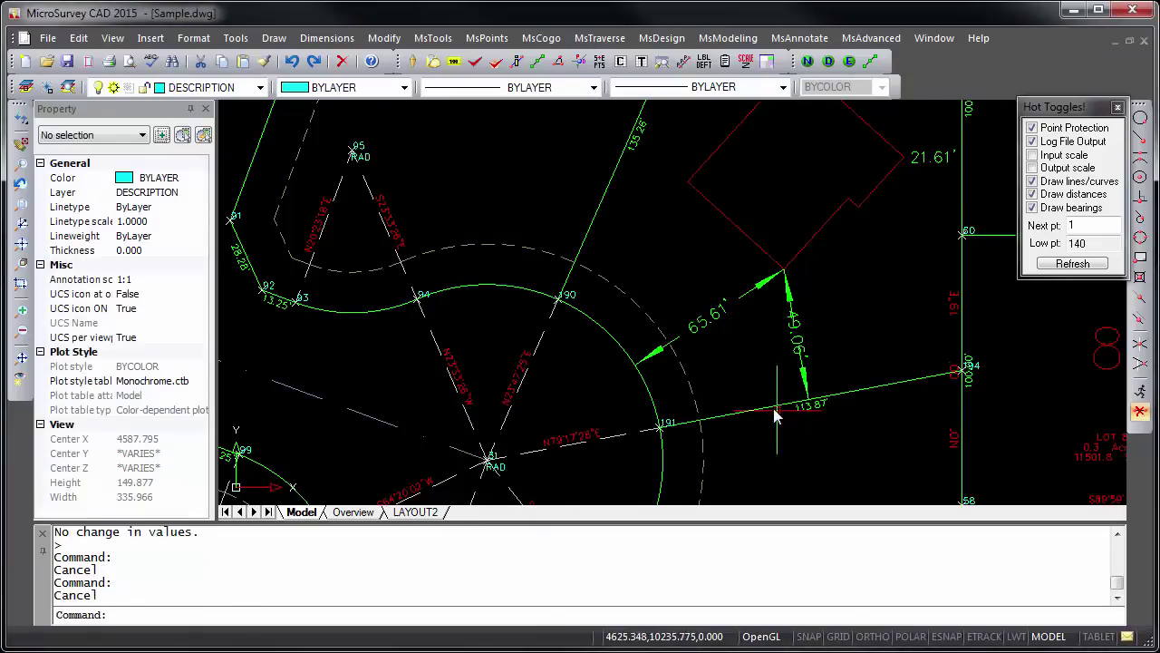
Review the computations for line 191–194 and arc 191–190, closing each report
double_click(775, 415)
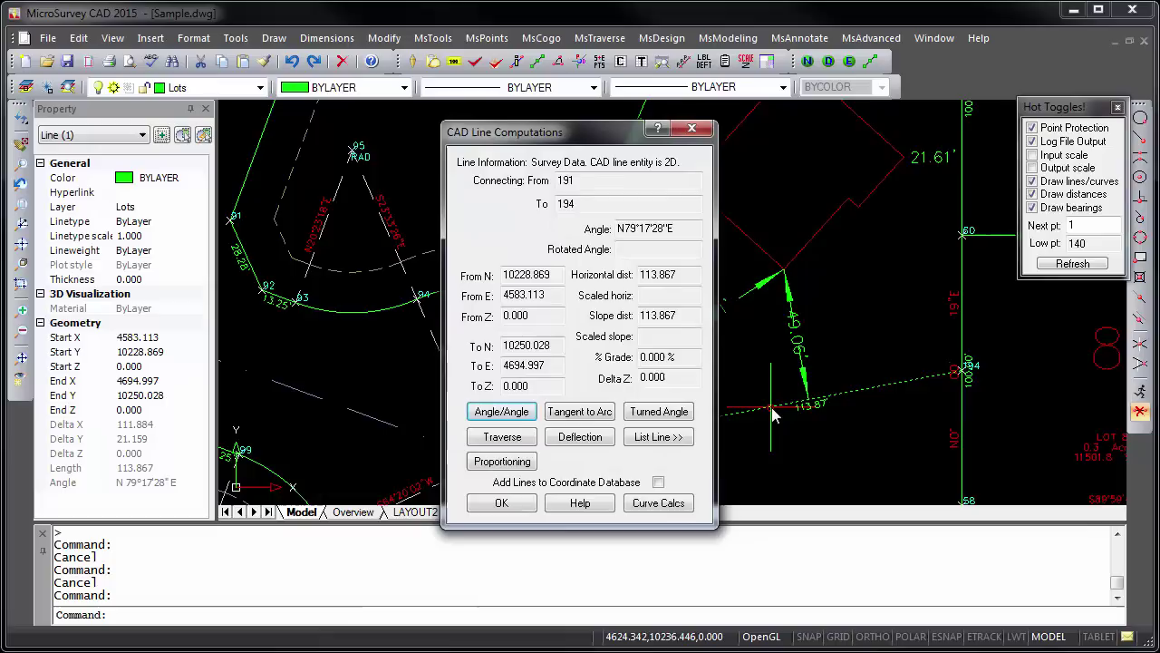
left_click(691, 128)
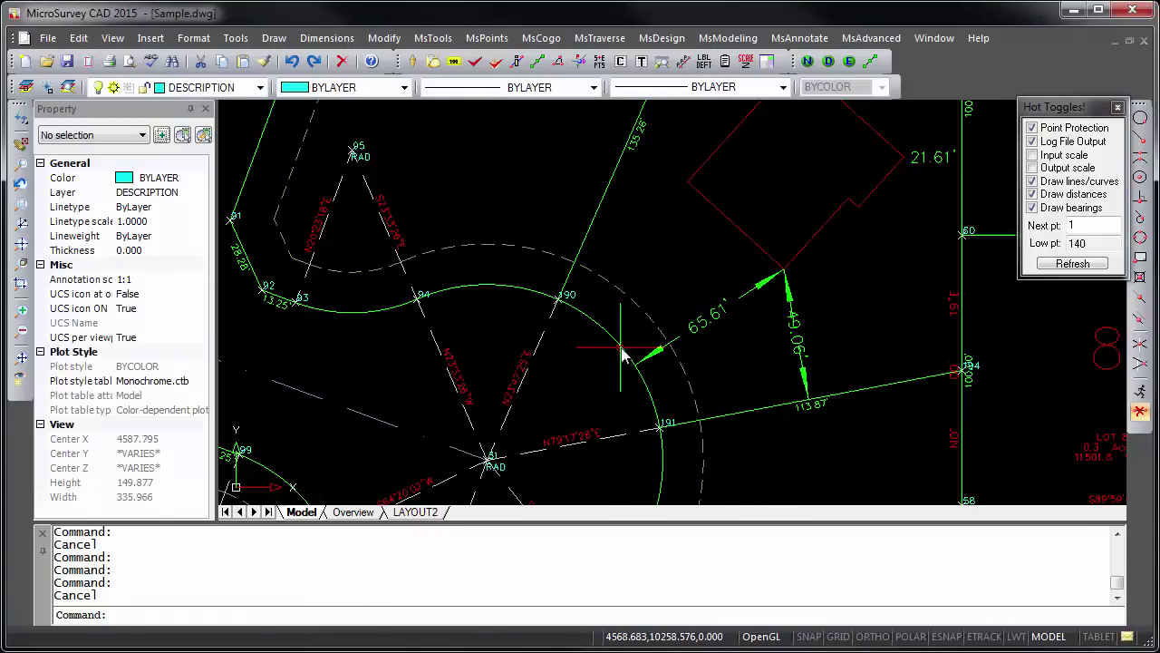
double_click(623, 355)
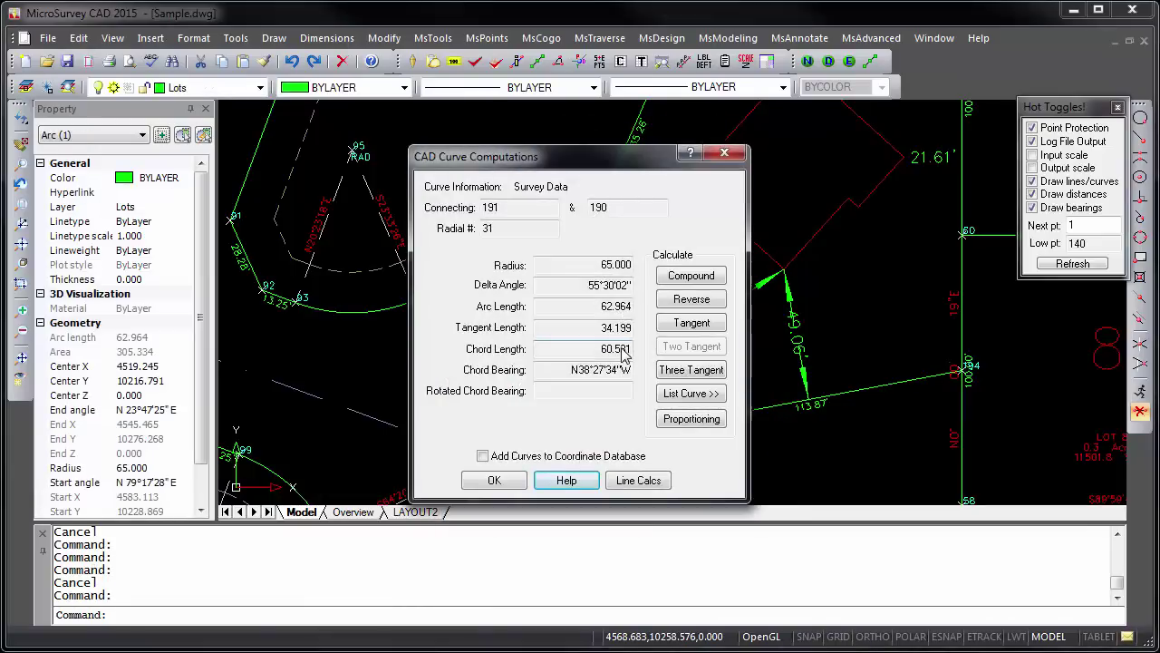
left_click(725, 155)
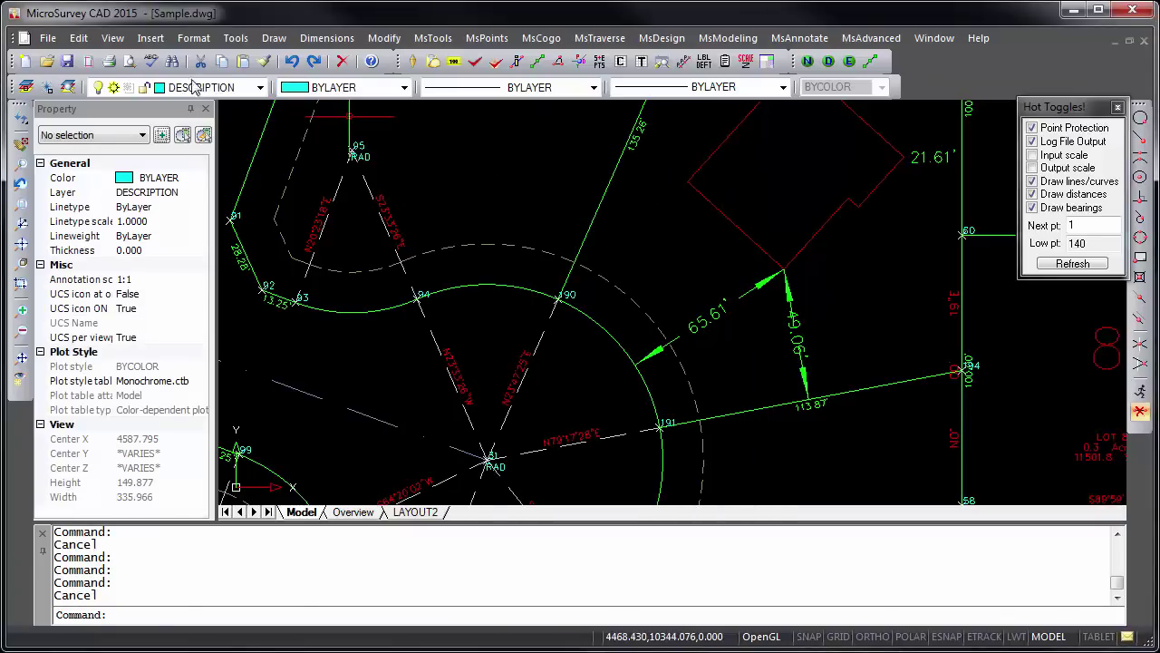
Browse the first command menus in the menu bar, then close the list
left_click(232, 40)
mouse_move(267, 42)
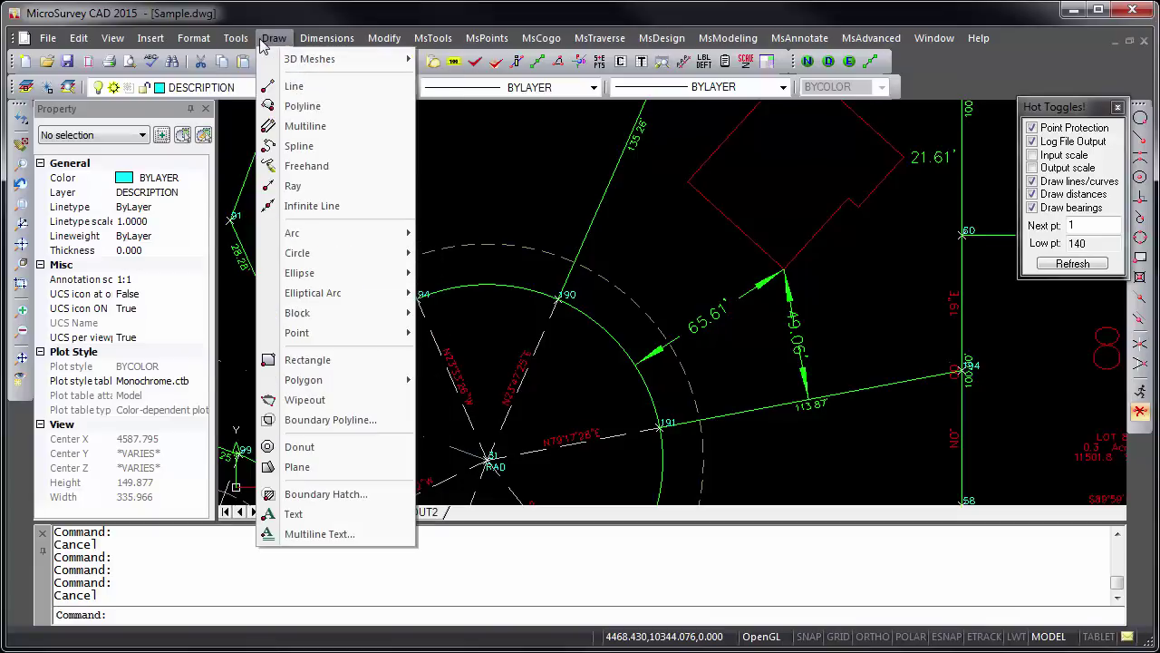
mouse_move(309, 41)
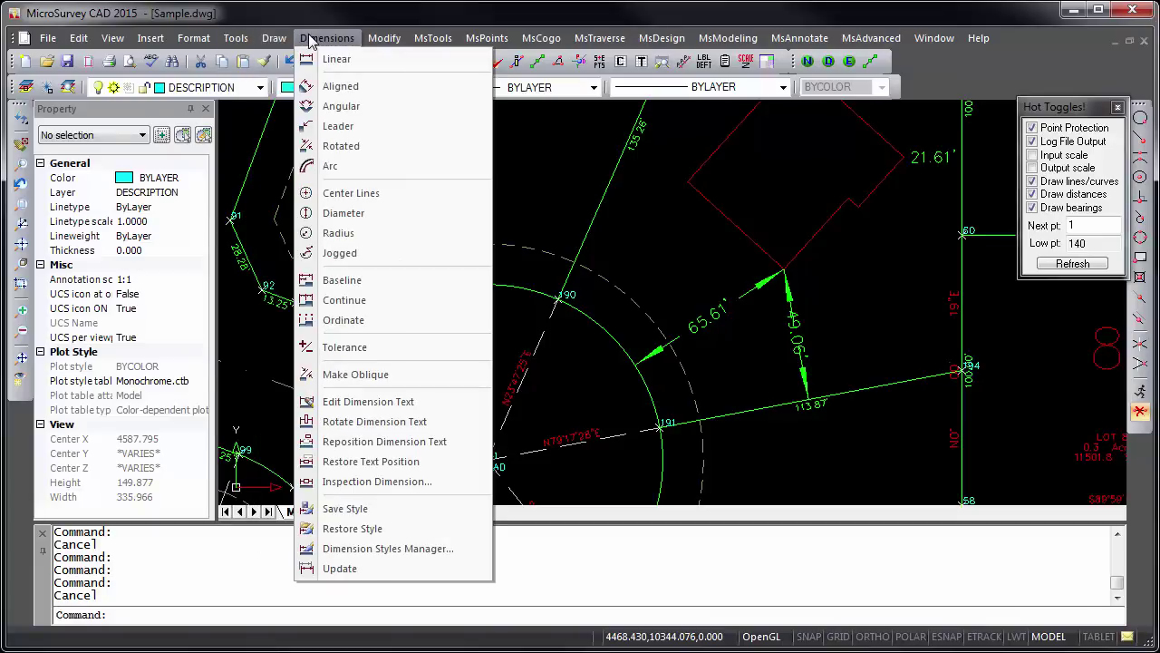
mouse_move(395, 40)
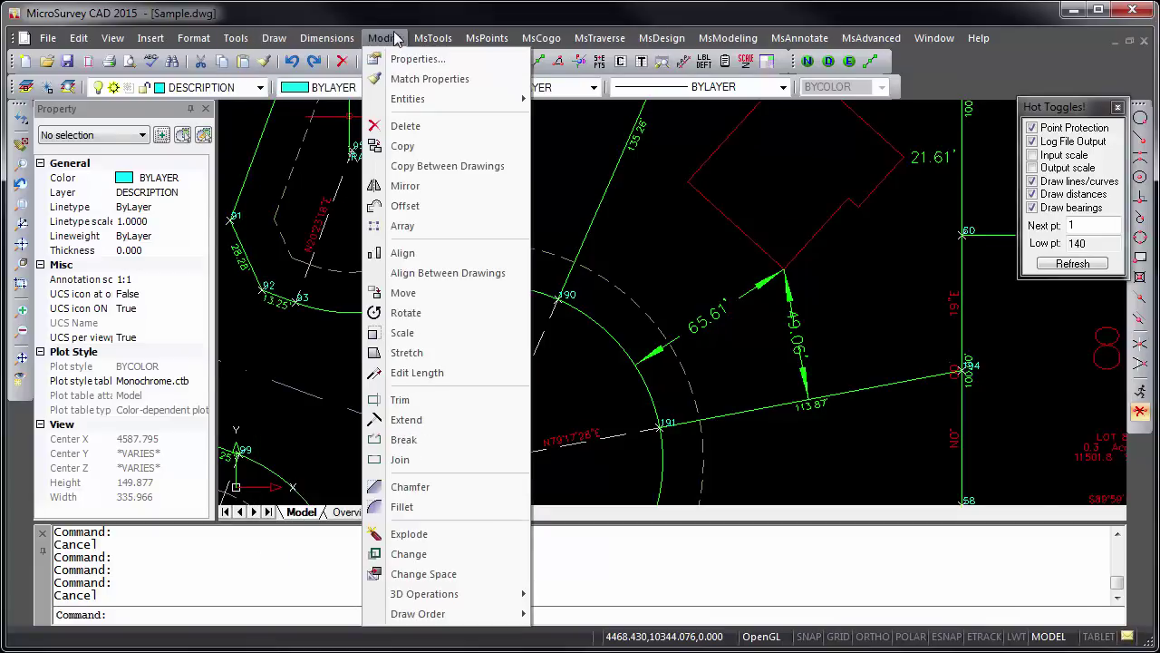
left_click(396, 40)
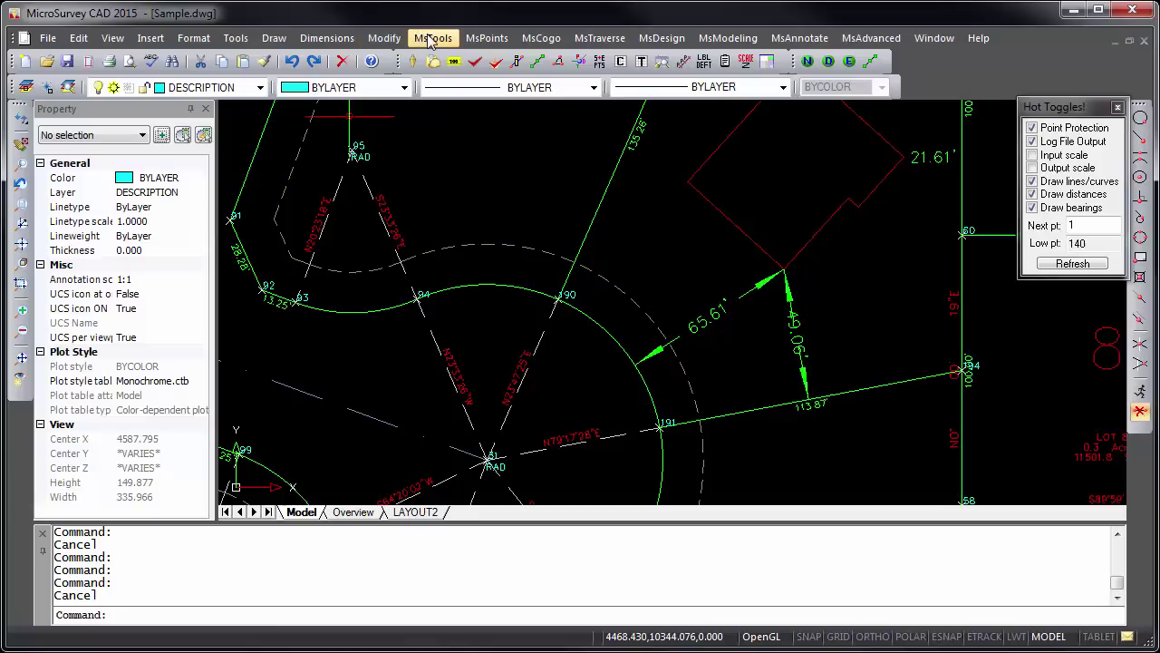
Open the Active Coordinate Editor from MsTools > MsPoints, then close it
left_click(431, 42)
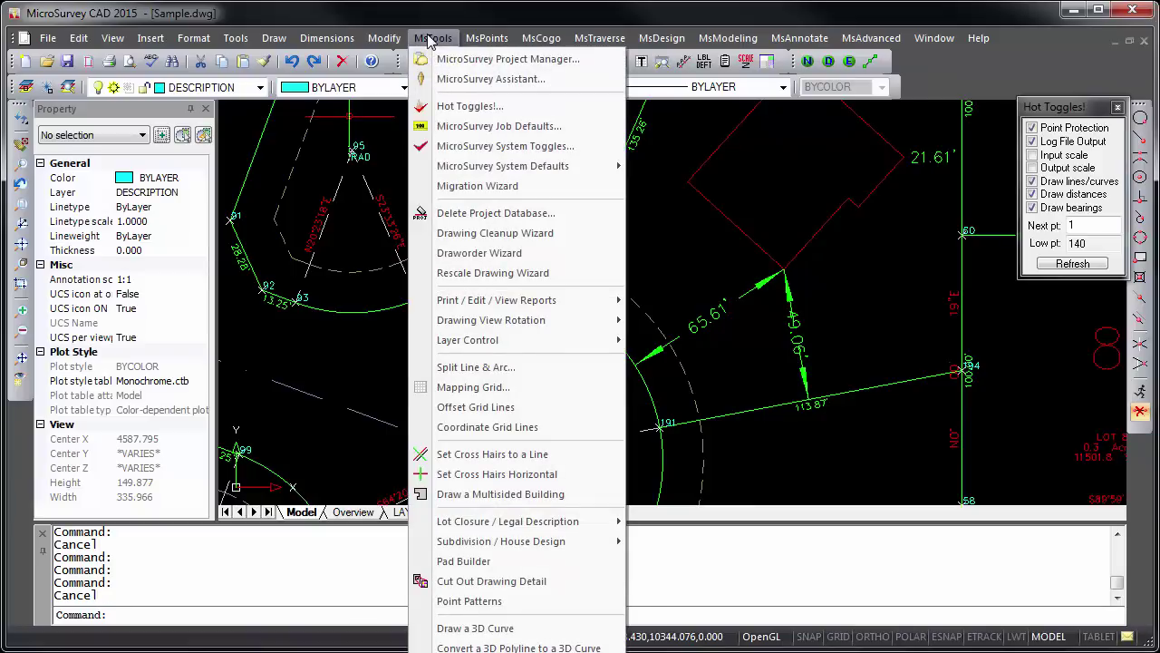
mouse_move(481, 44)
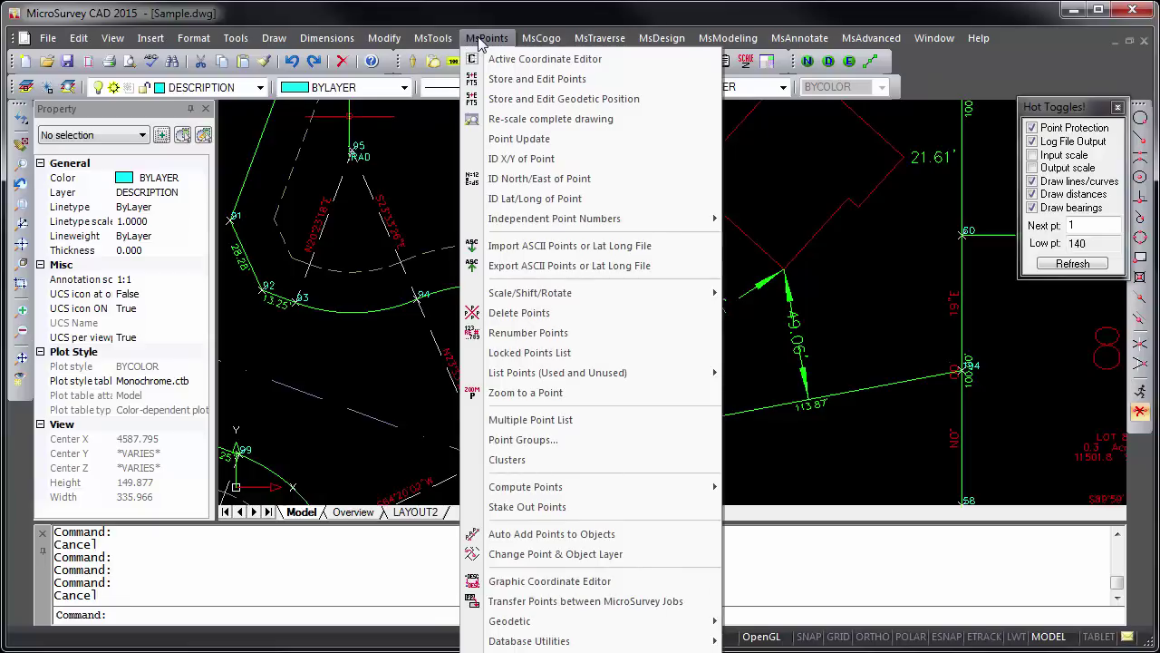
left_click(497, 60)
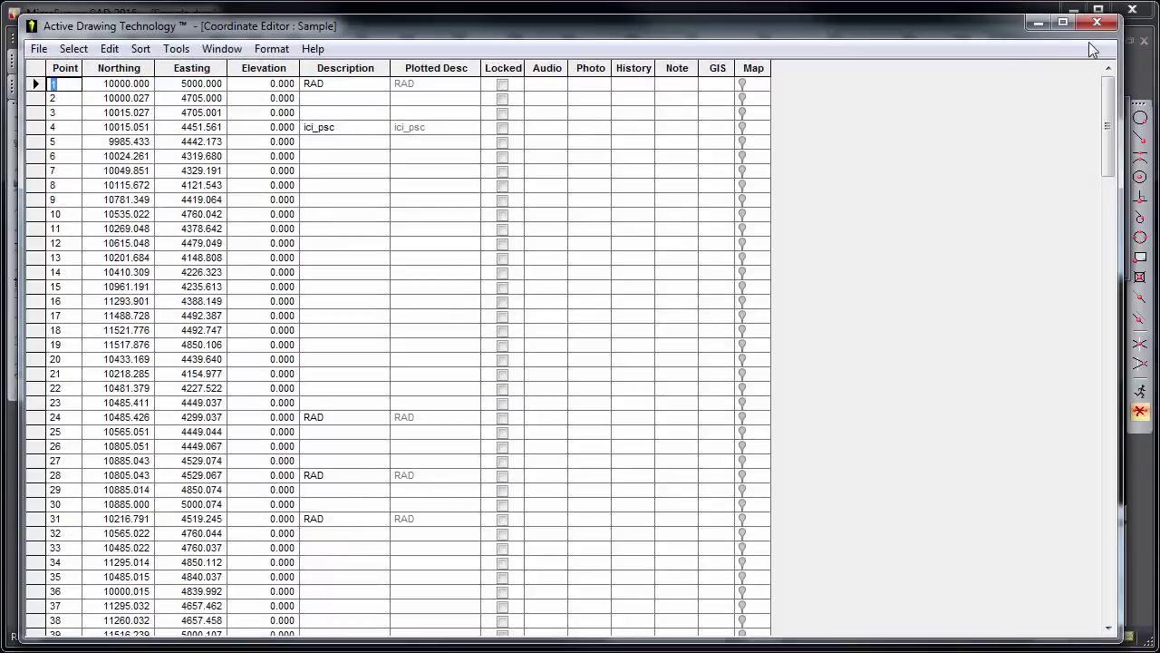
left_click(1110, 23)
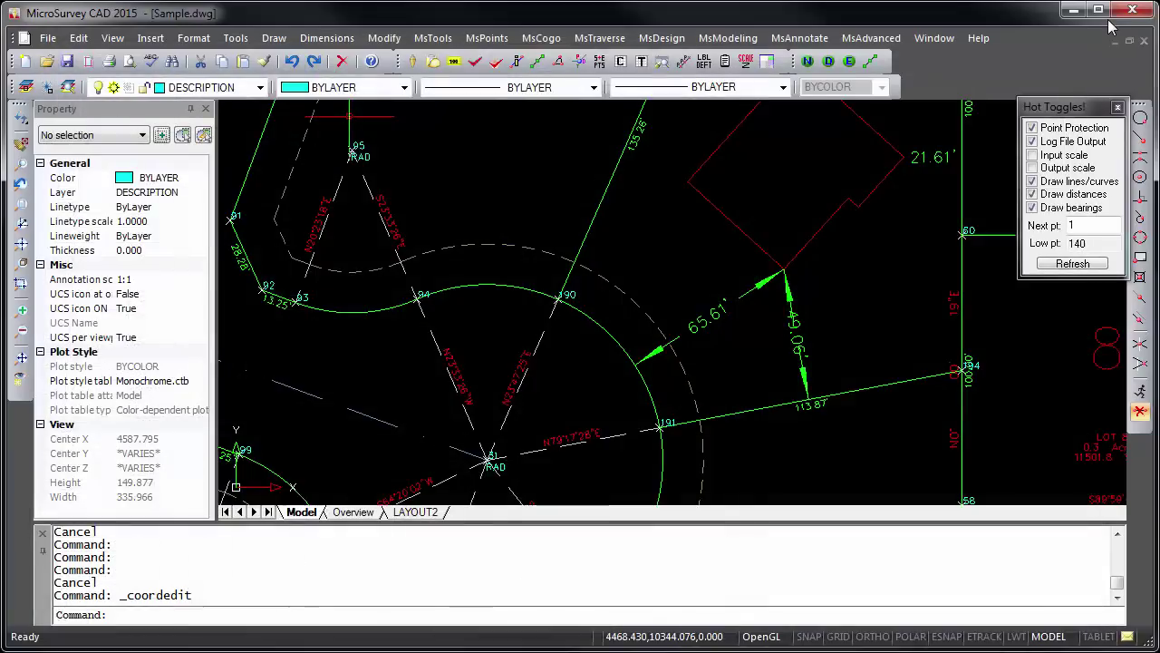
Browse the MsCogo, MsTraverse, MsDesign, MsModeling, MsAnnotate and MsAdvanced menus
left_click(549, 39)
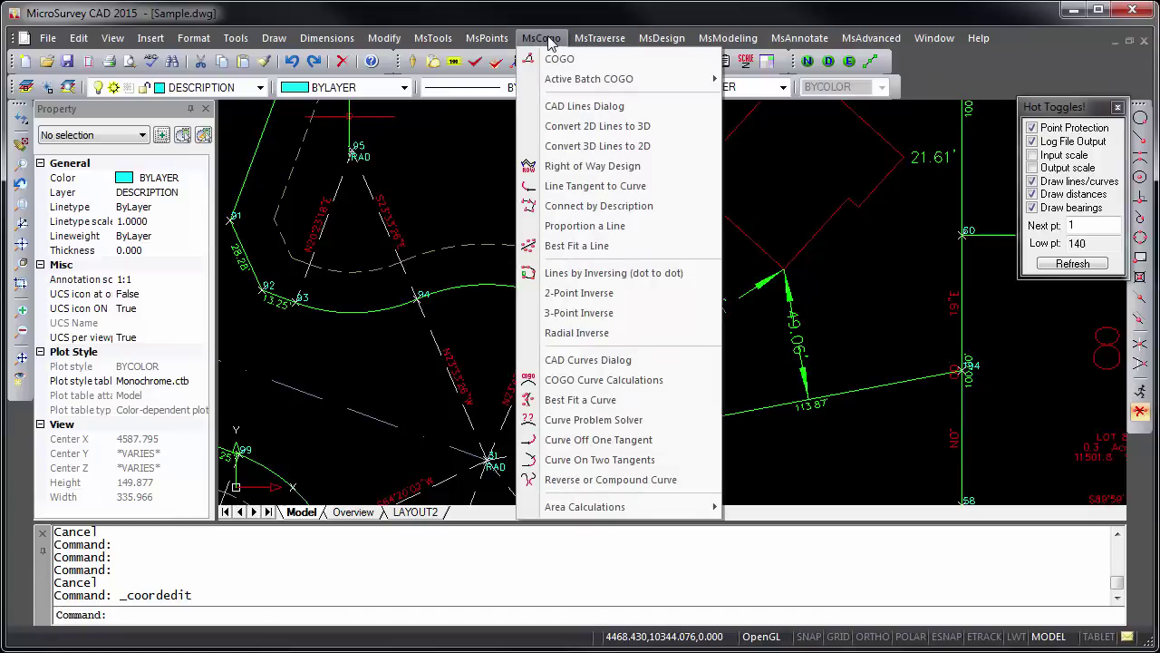
mouse_move(591, 40)
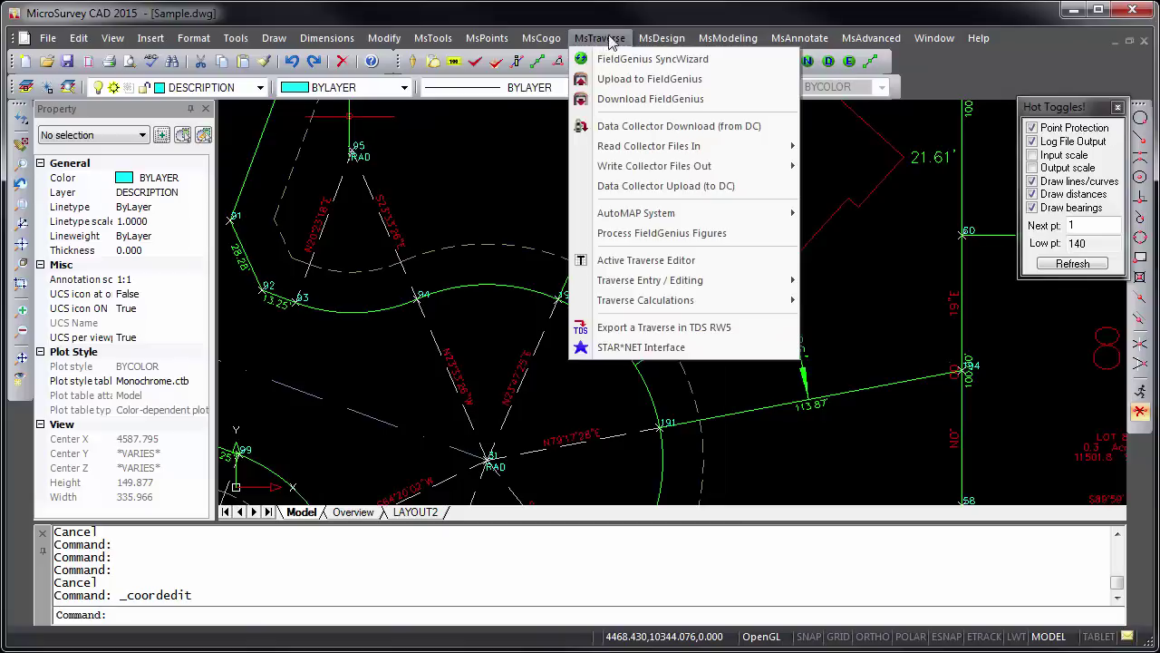
mouse_move(654, 41)
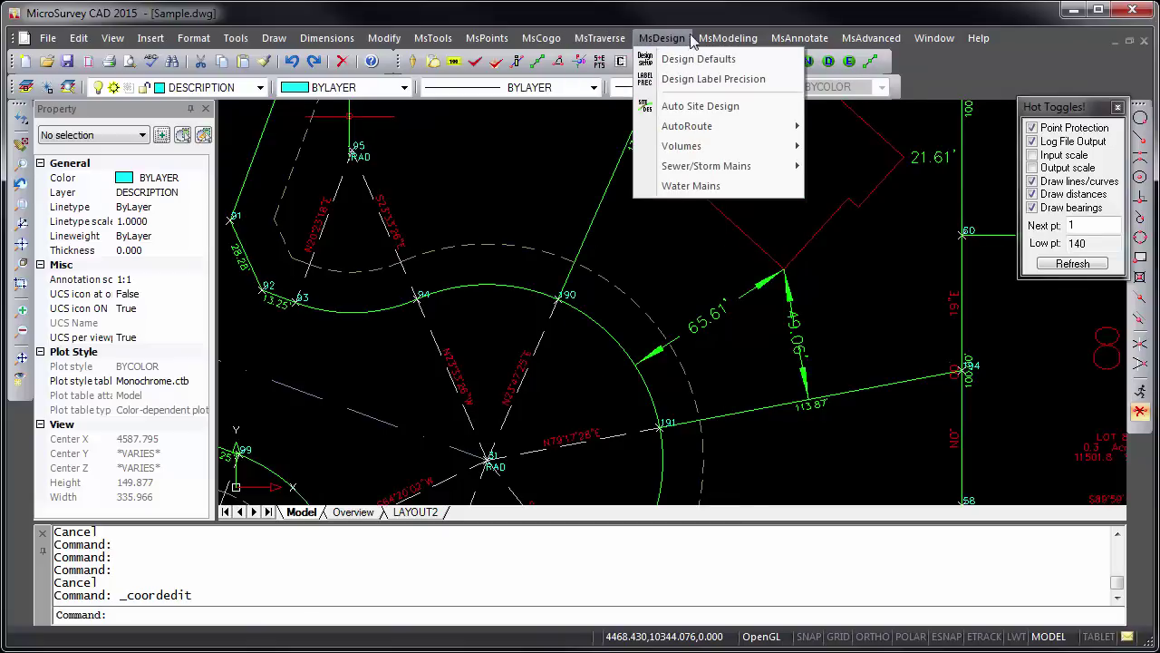
mouse_move(730, 42)
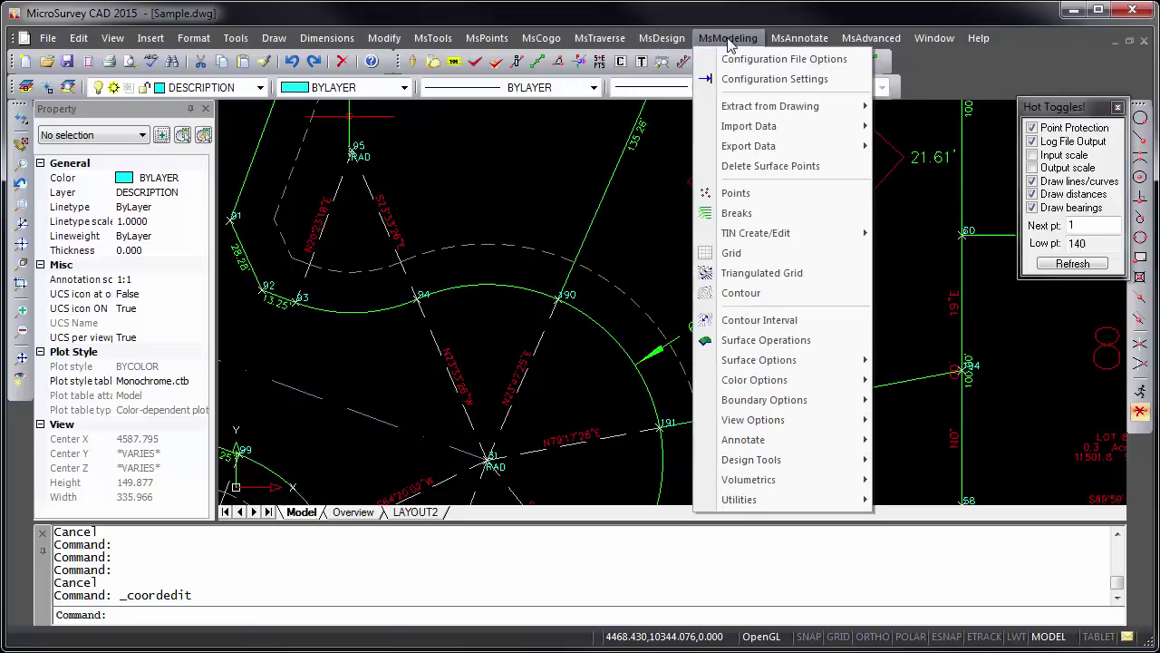
mouse_move(775, 42)
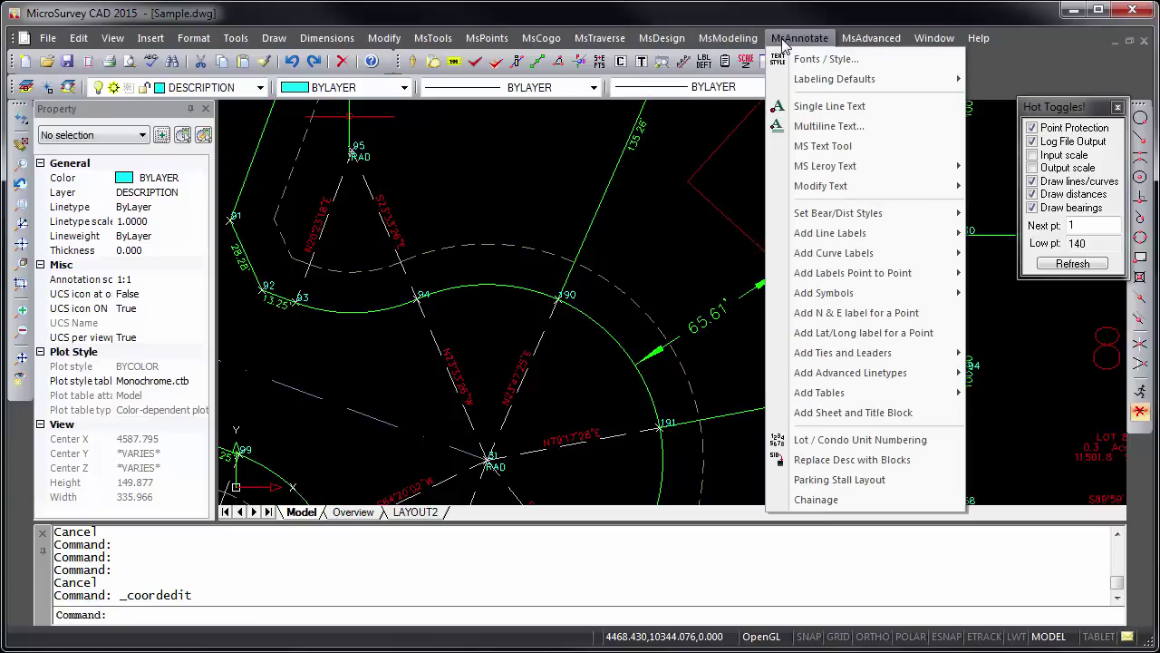
mouse_move(861, 43)
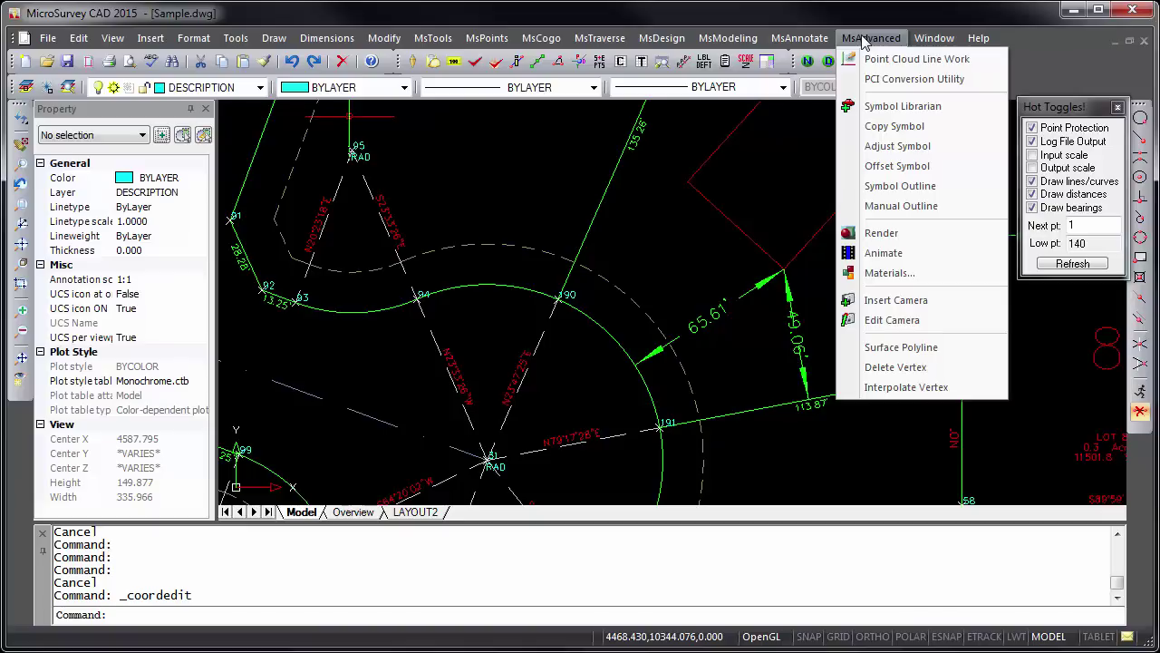
Close MsAdvanced, show and float the Leica Tools toolbar, then close it again
left_click(865, 41)
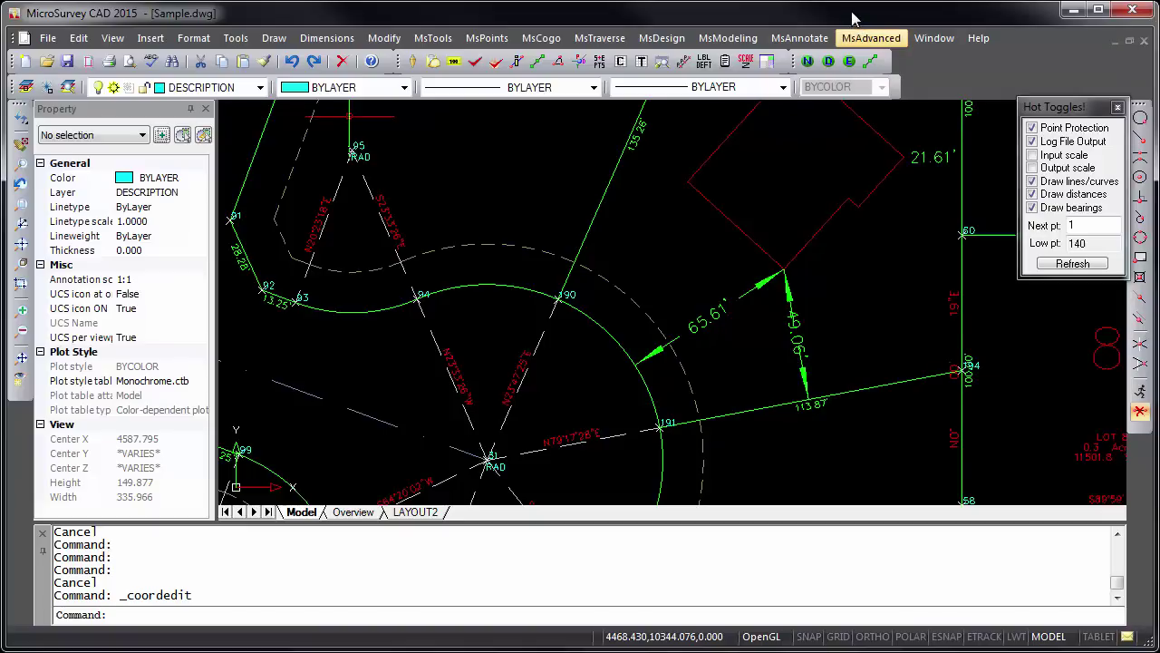
right_click(808, 68)
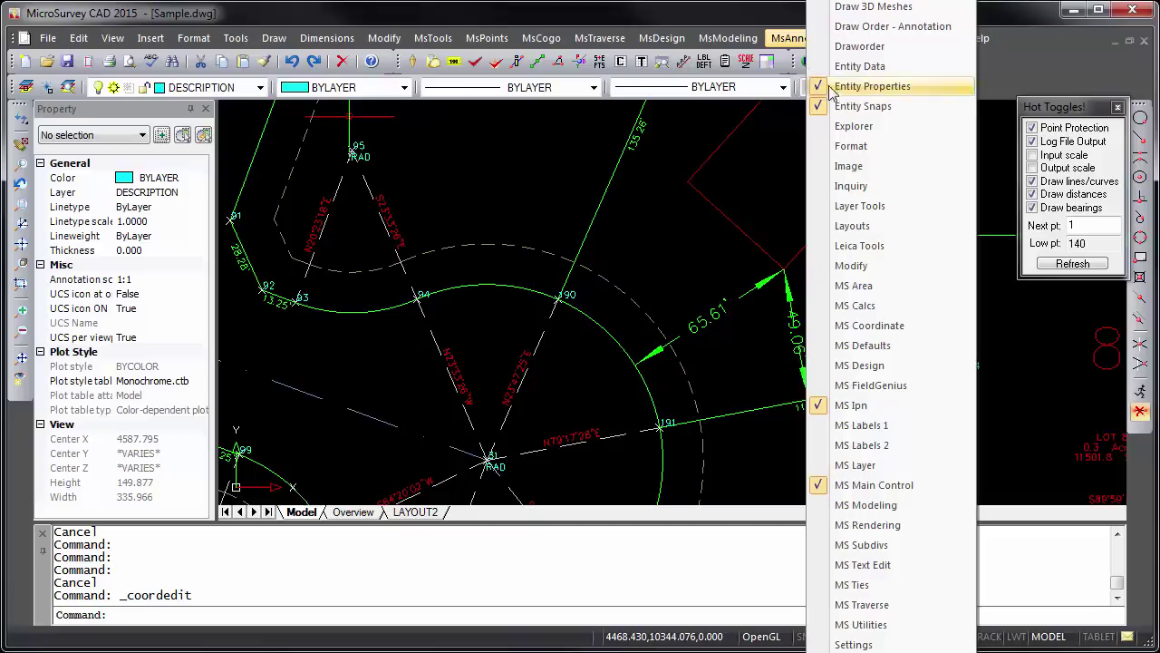
left_click(868, 245)
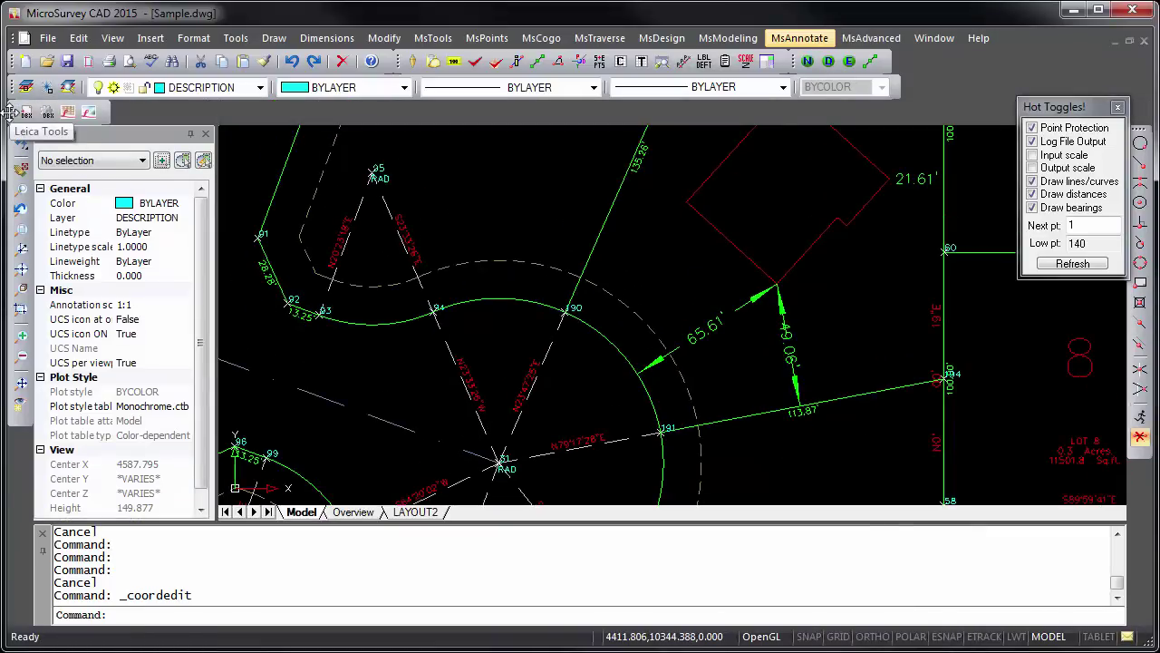
mouse_move(7, 111)
left_mouse_down()
mouse_move(109, 114)
mouse_move(263, 172)
mouse_move(366, 174)
left_mouse_up()
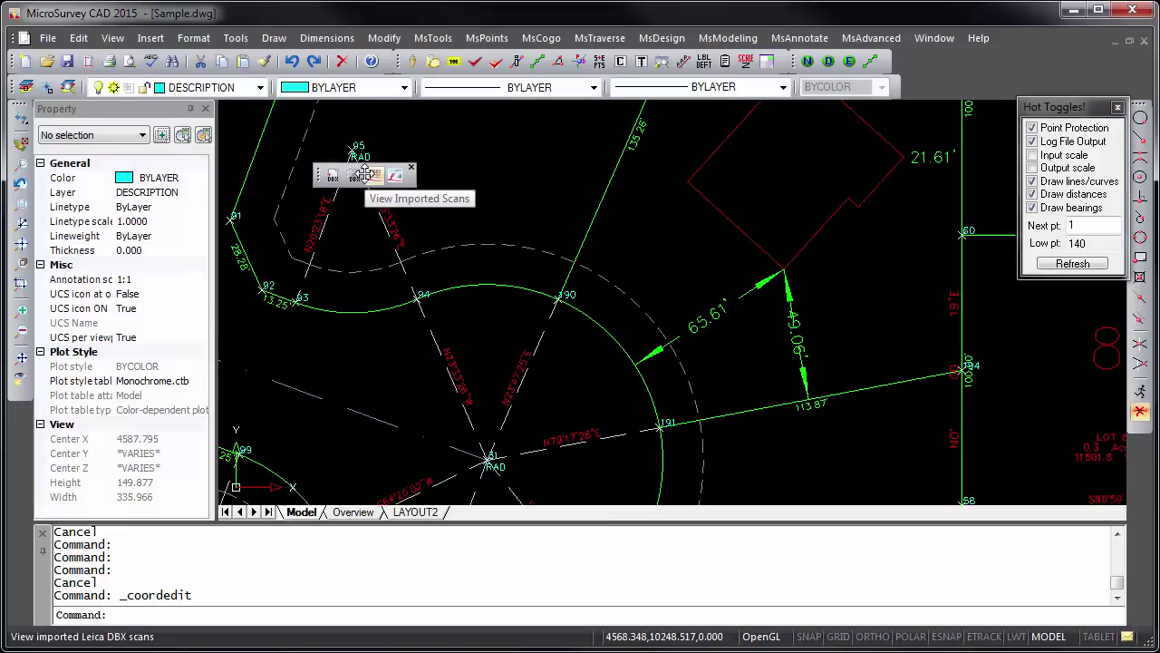
left_click(412, 168)
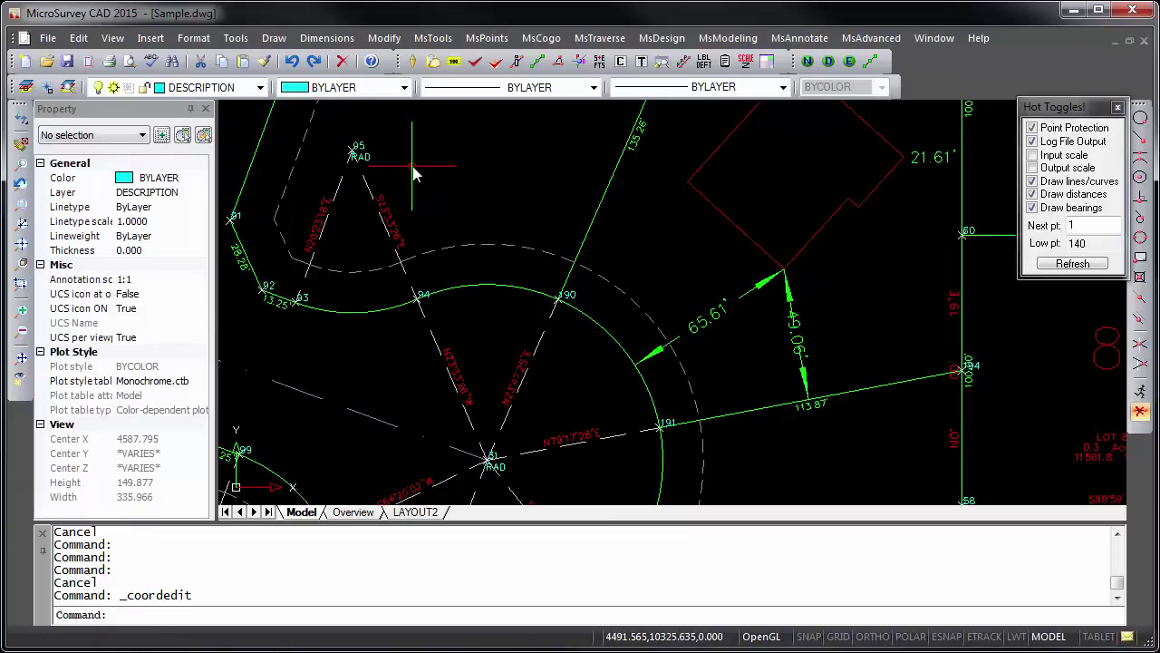
left_click(232, 614)
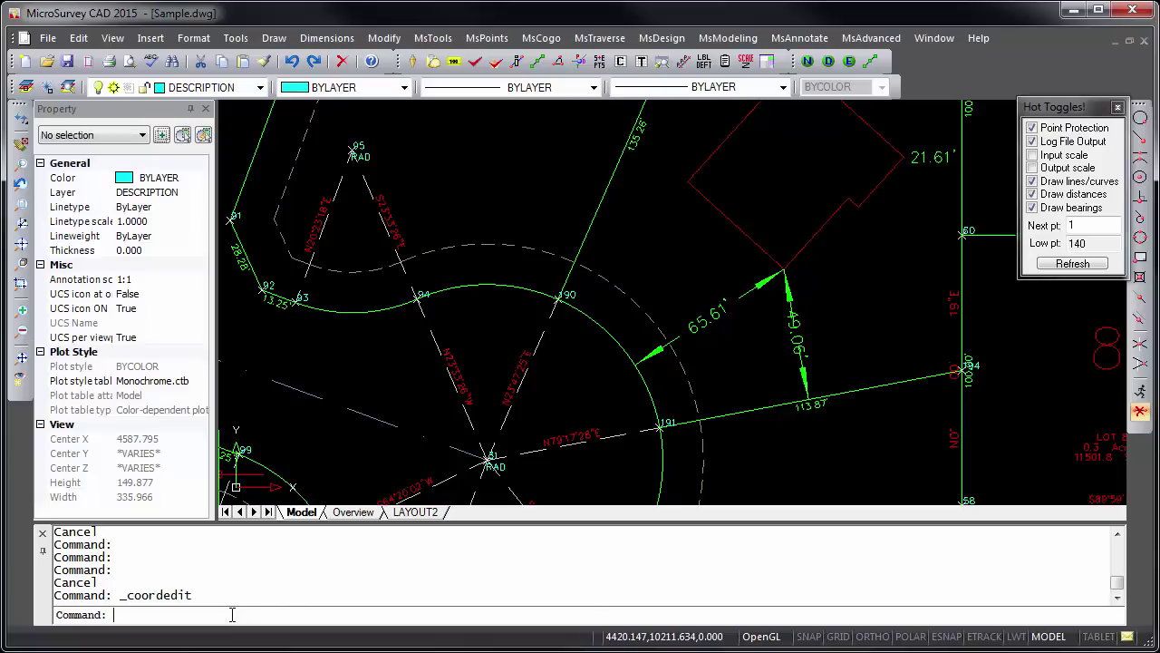
Open MicroSurvey CAD Help, centre its window, and display Training Movies under Getting Started Guide
left_click(978, 39)
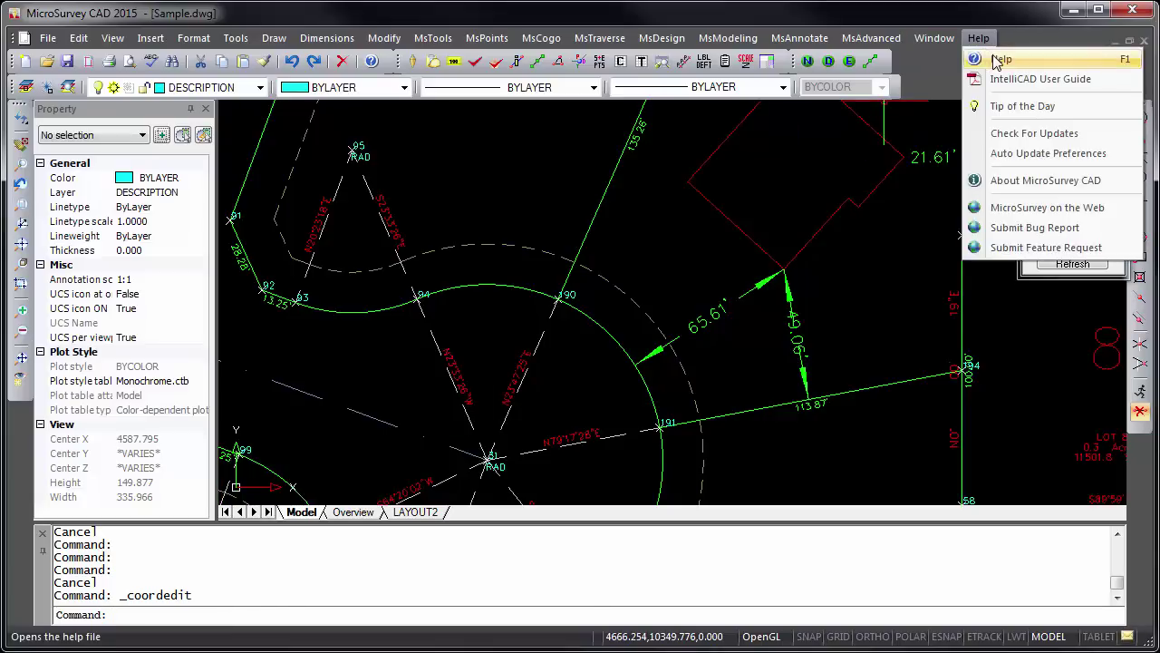
left_click(996, 60)
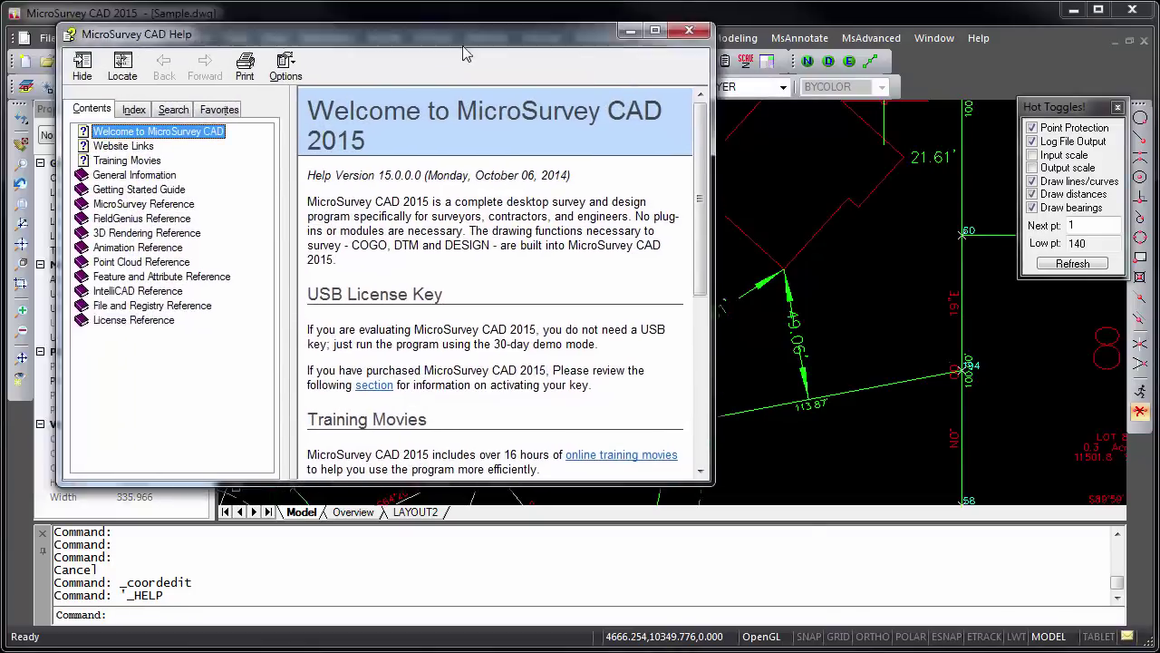
left_click_drag(449, 36, 608, 107)
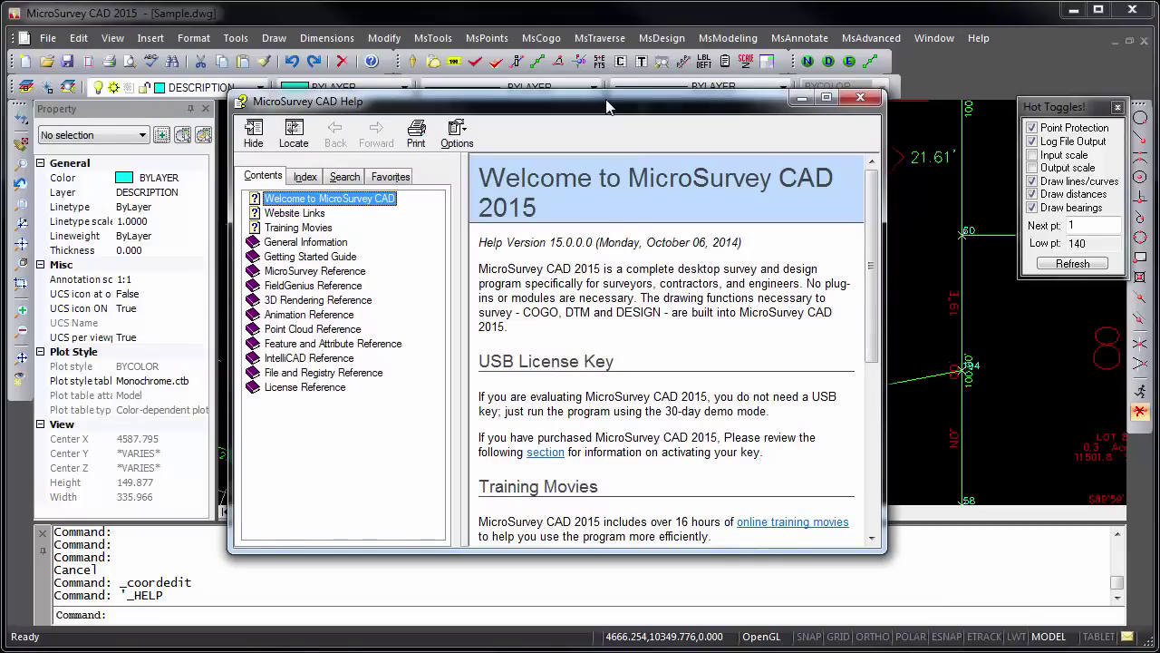
left_click(322, 259)
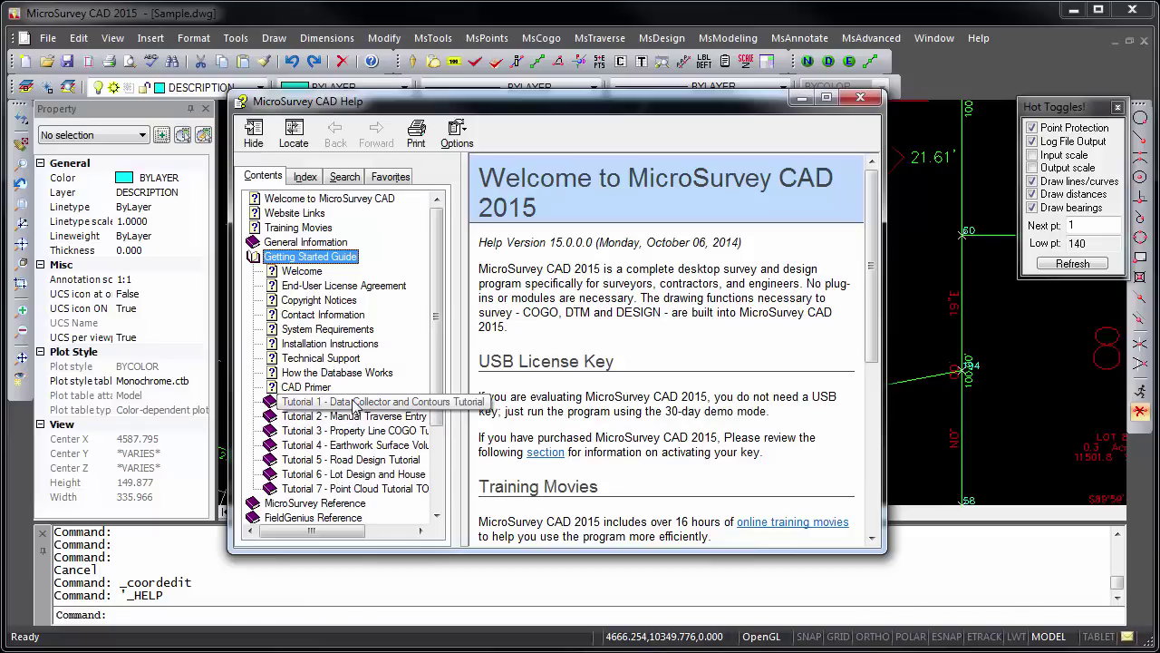
left_click(306, 227)
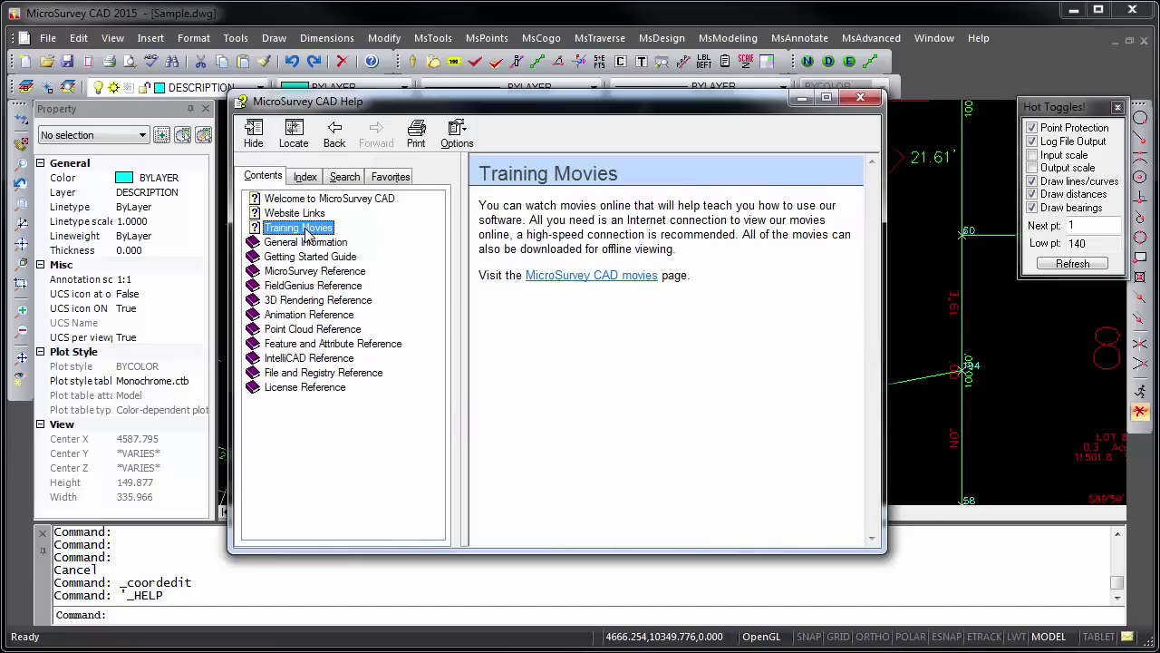